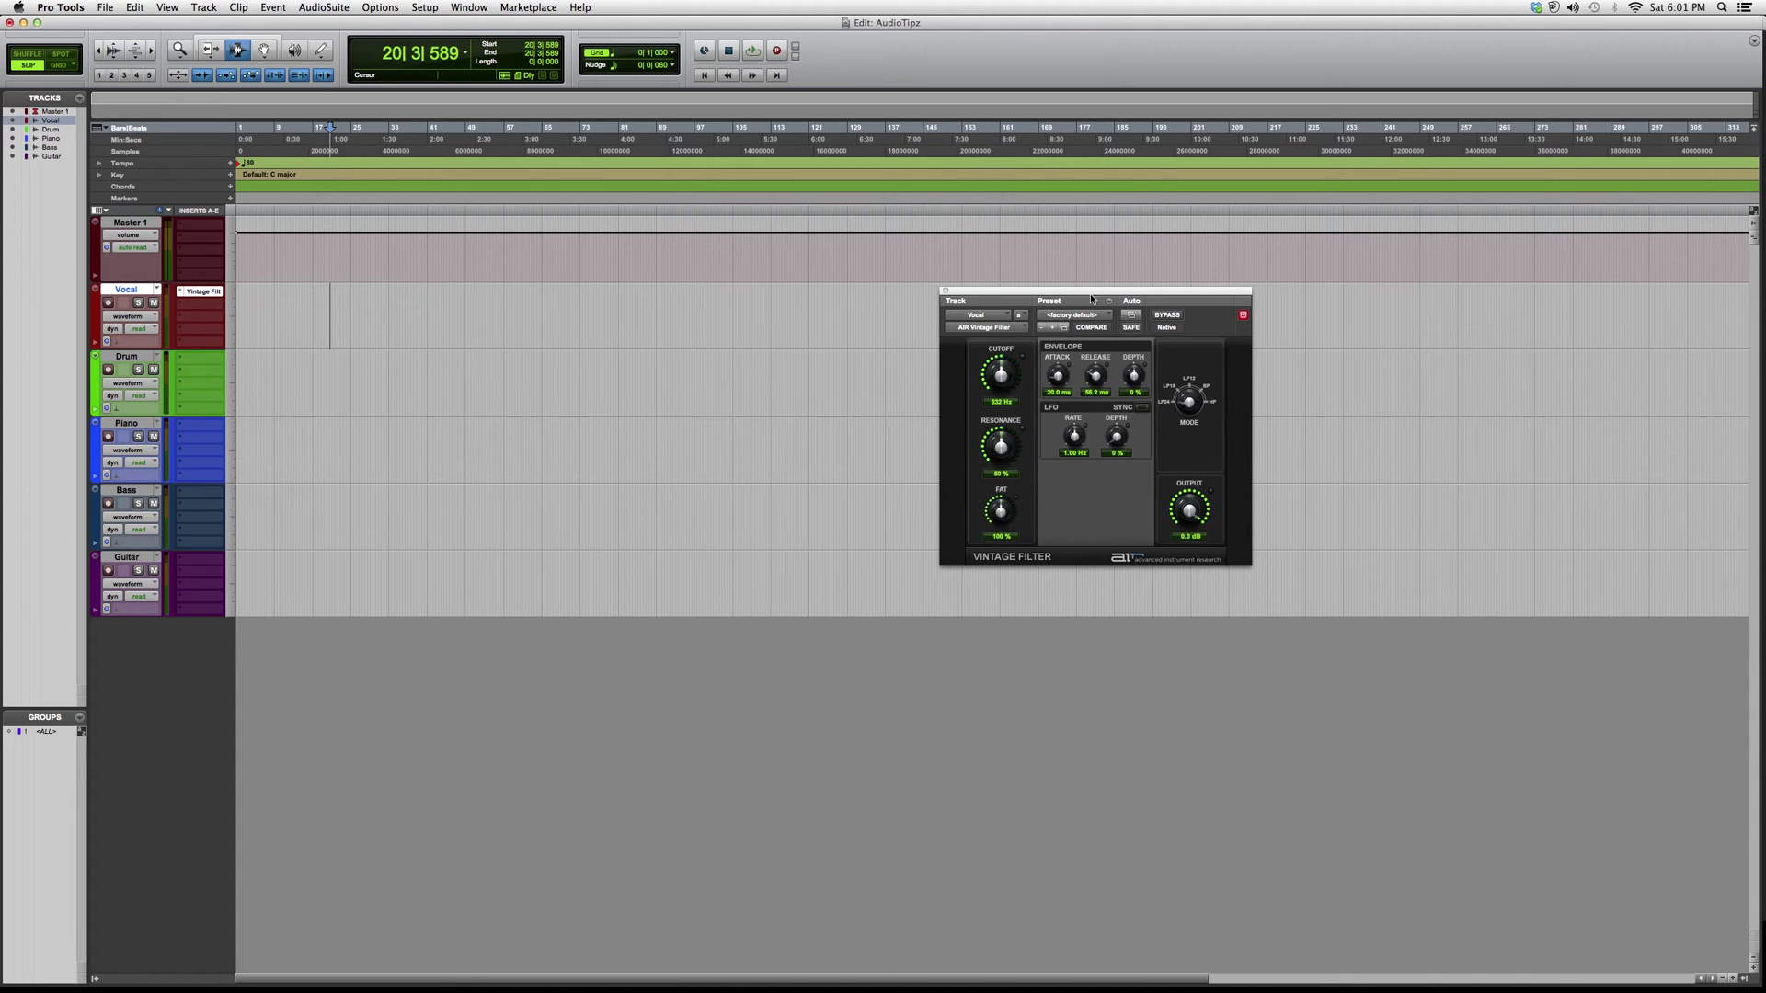
# Step: Open the Vintage Filter's factory preset list on the Vocal track
pyautogui.click(1073, 316)
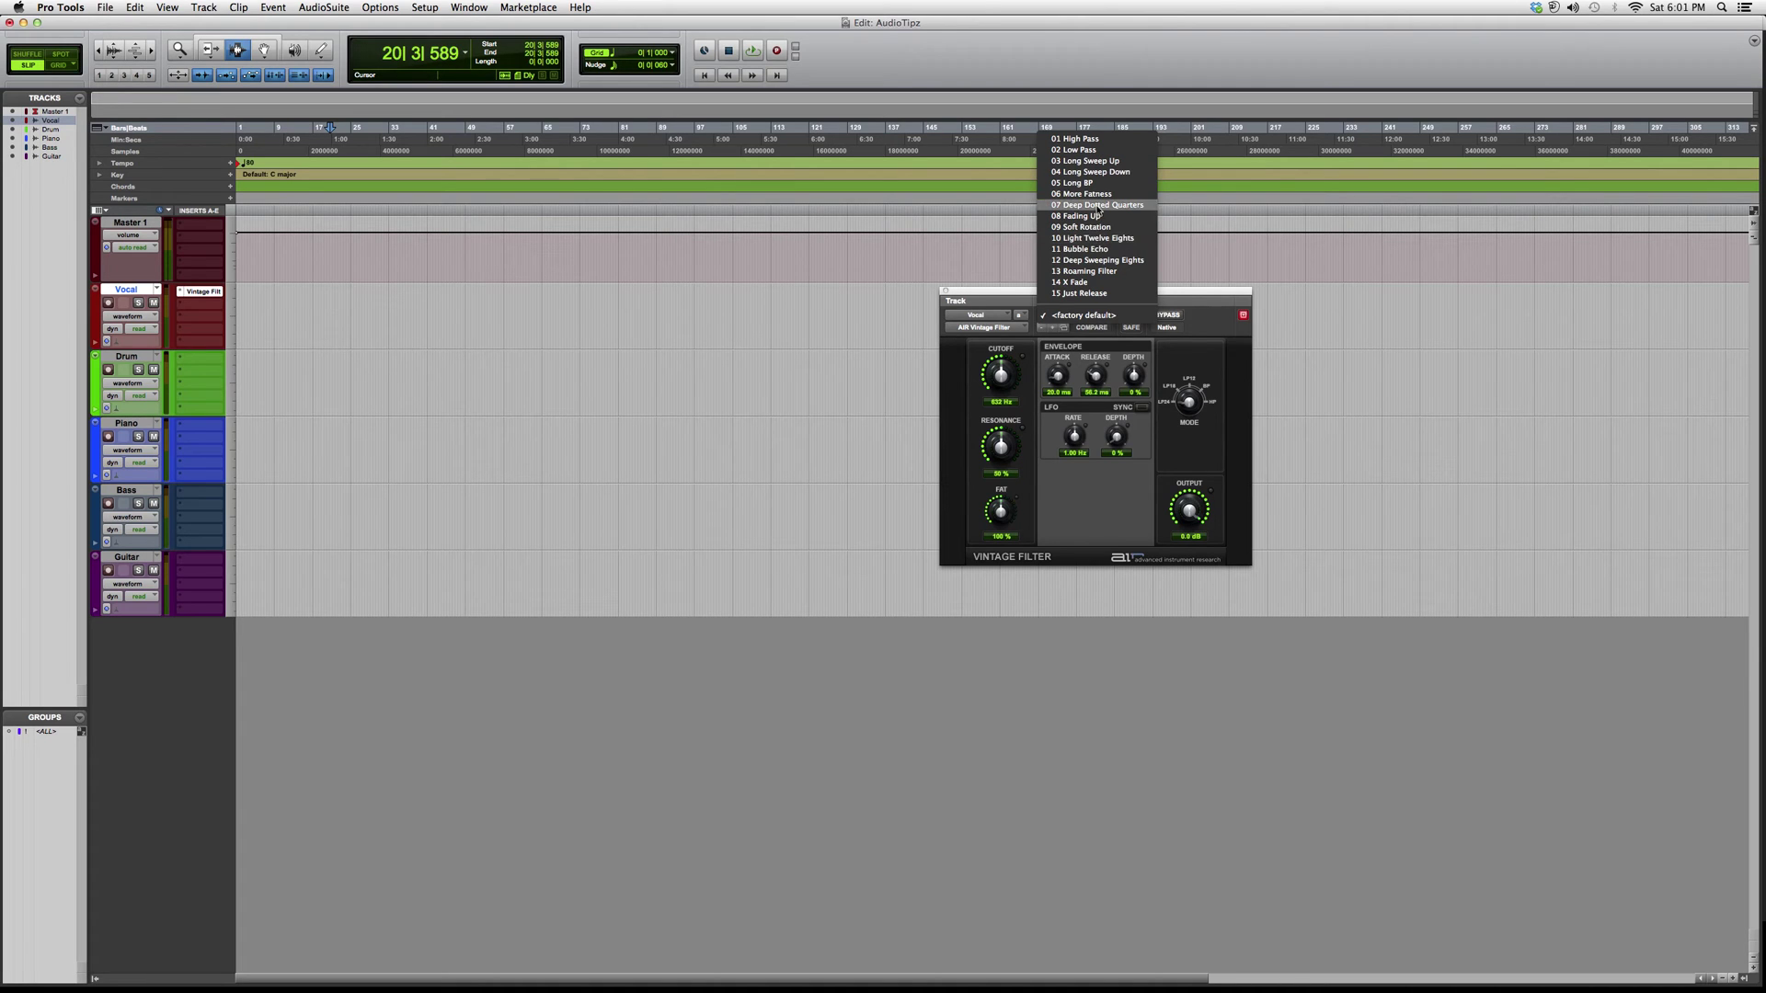
pyautogui.click(1212, 343)
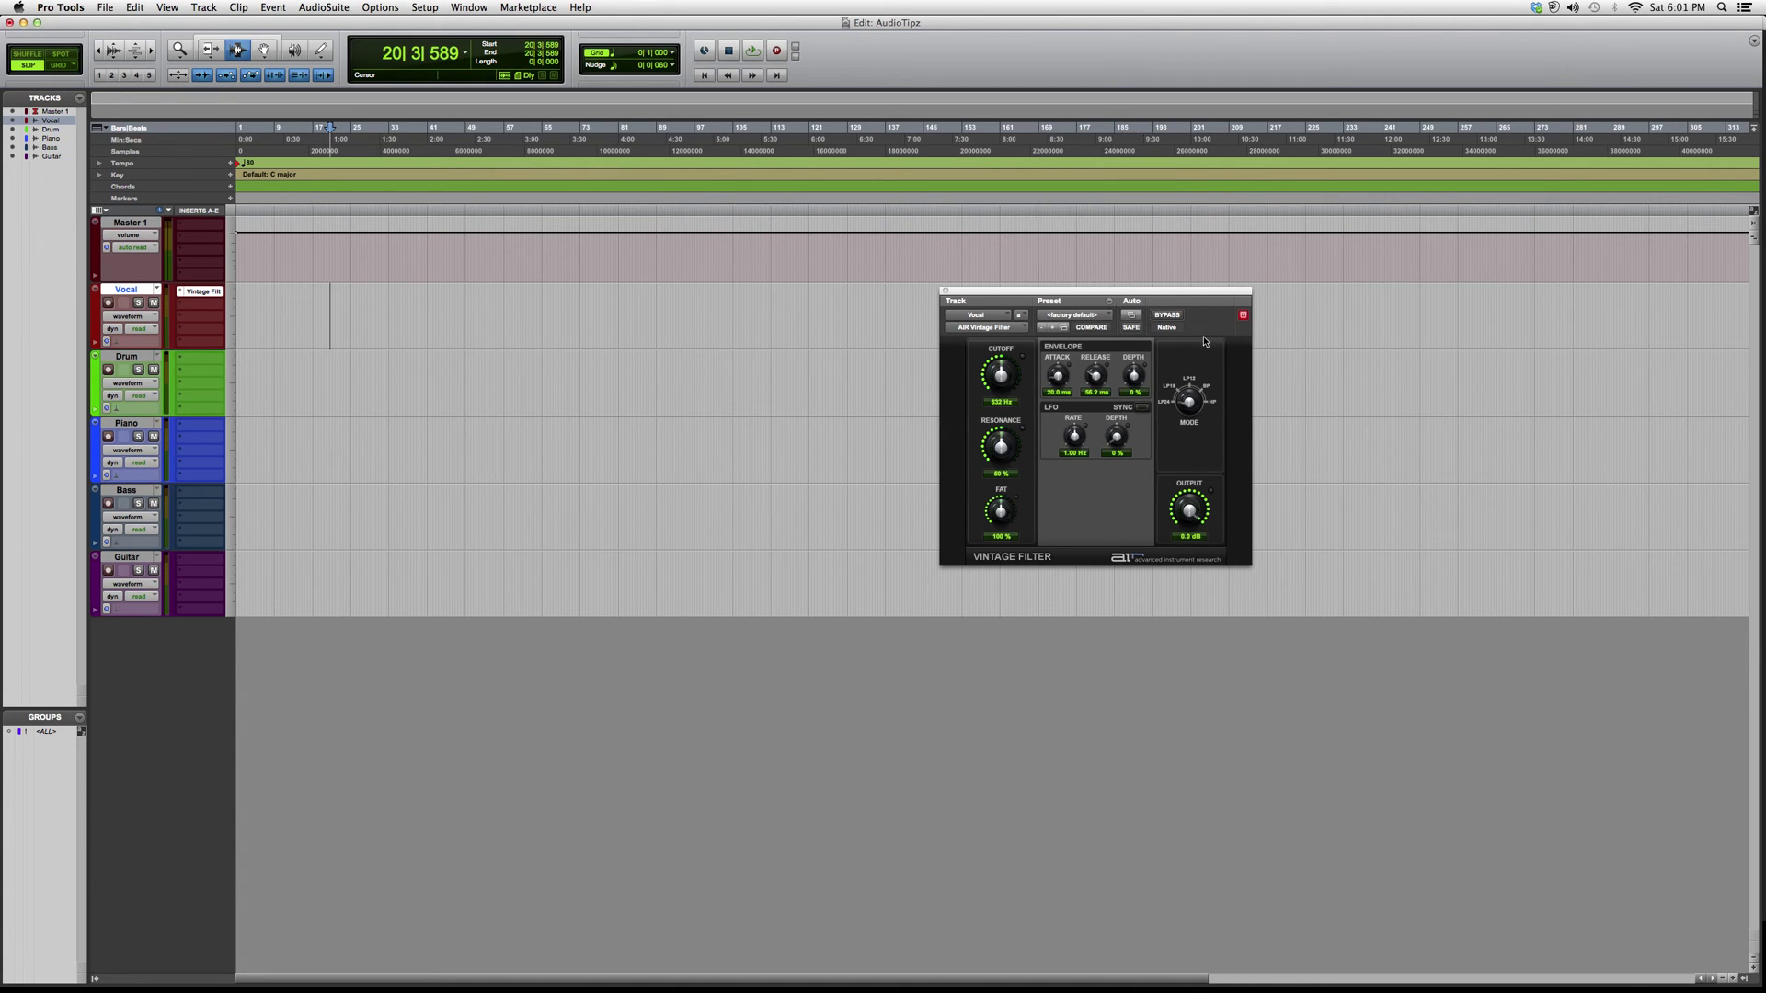
pyautogui.click(1092, 317)
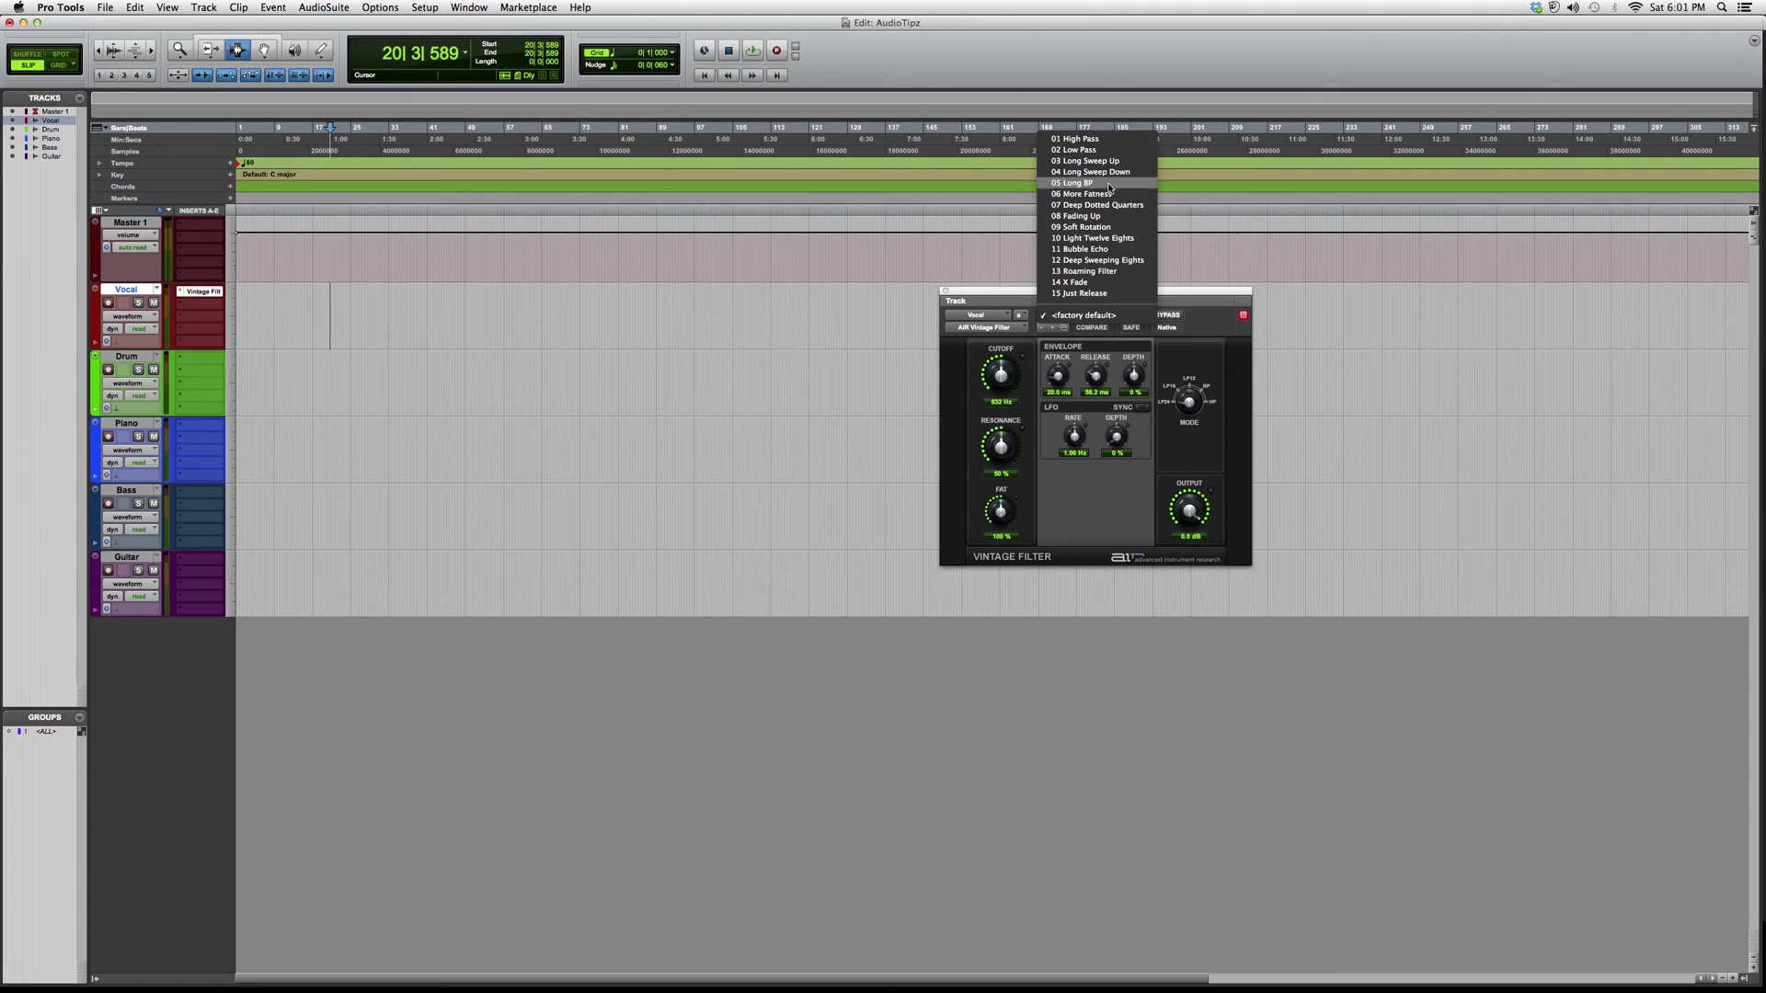
pyautogui.click(1233, 394)
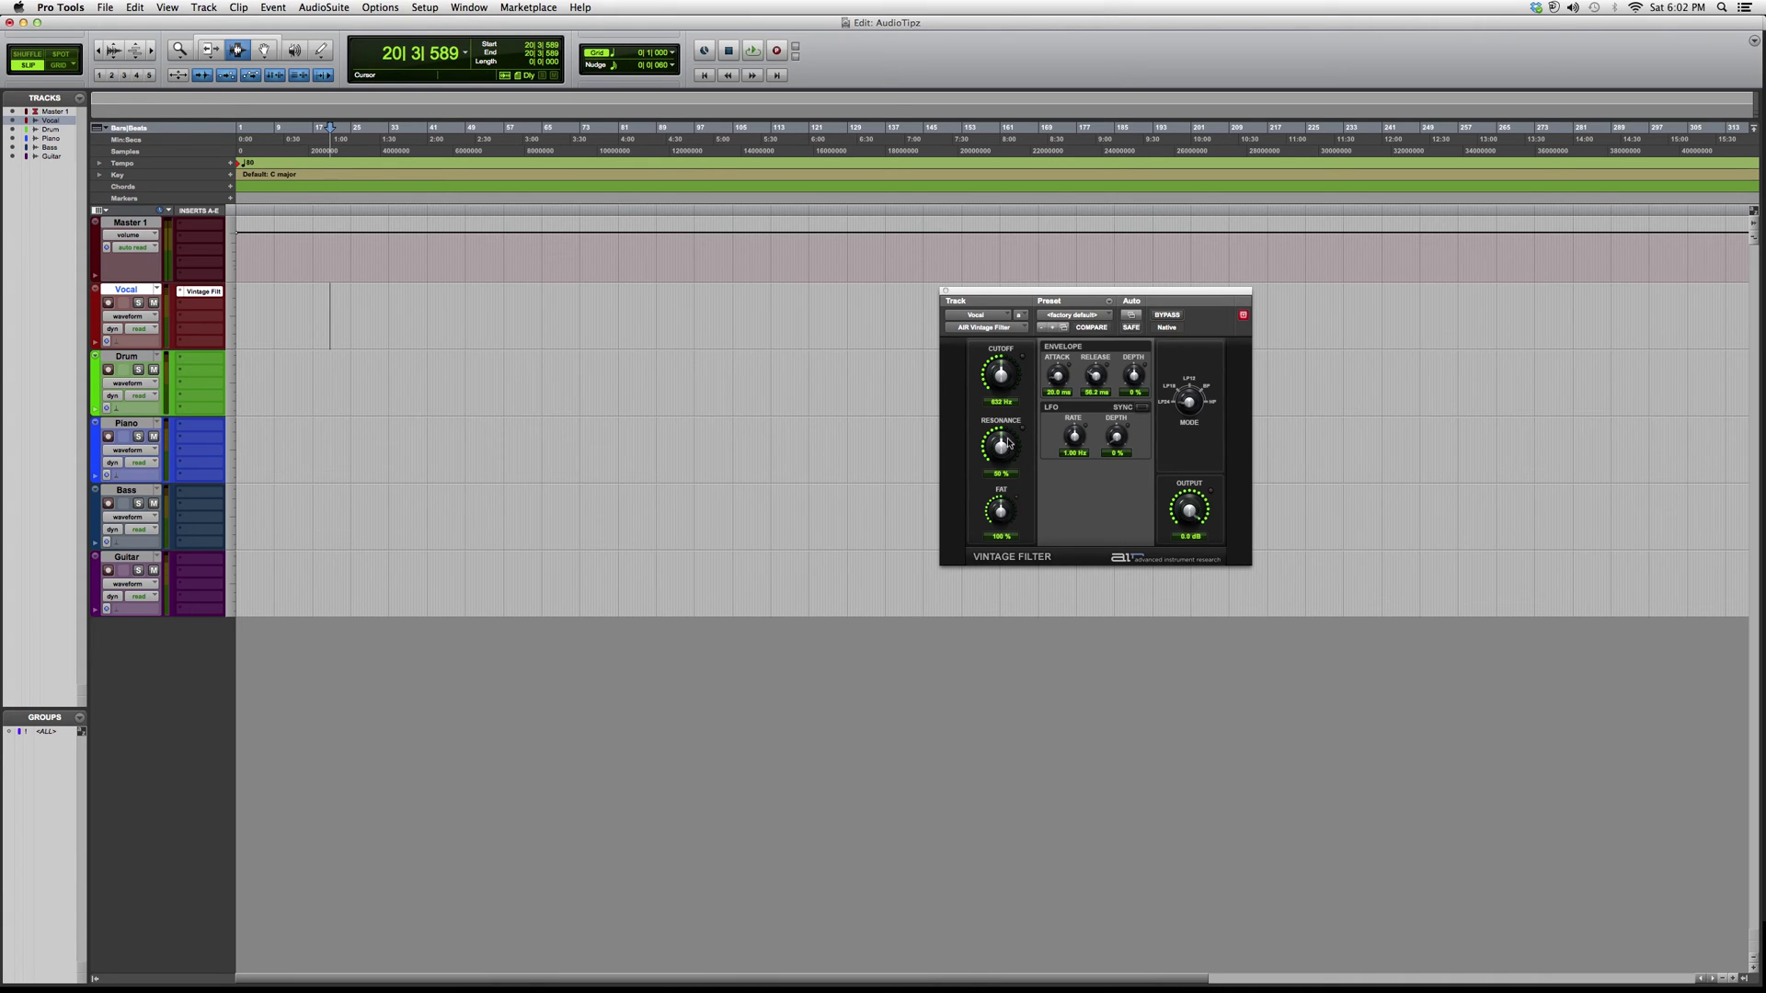
pyautogui.click(1003, 520)
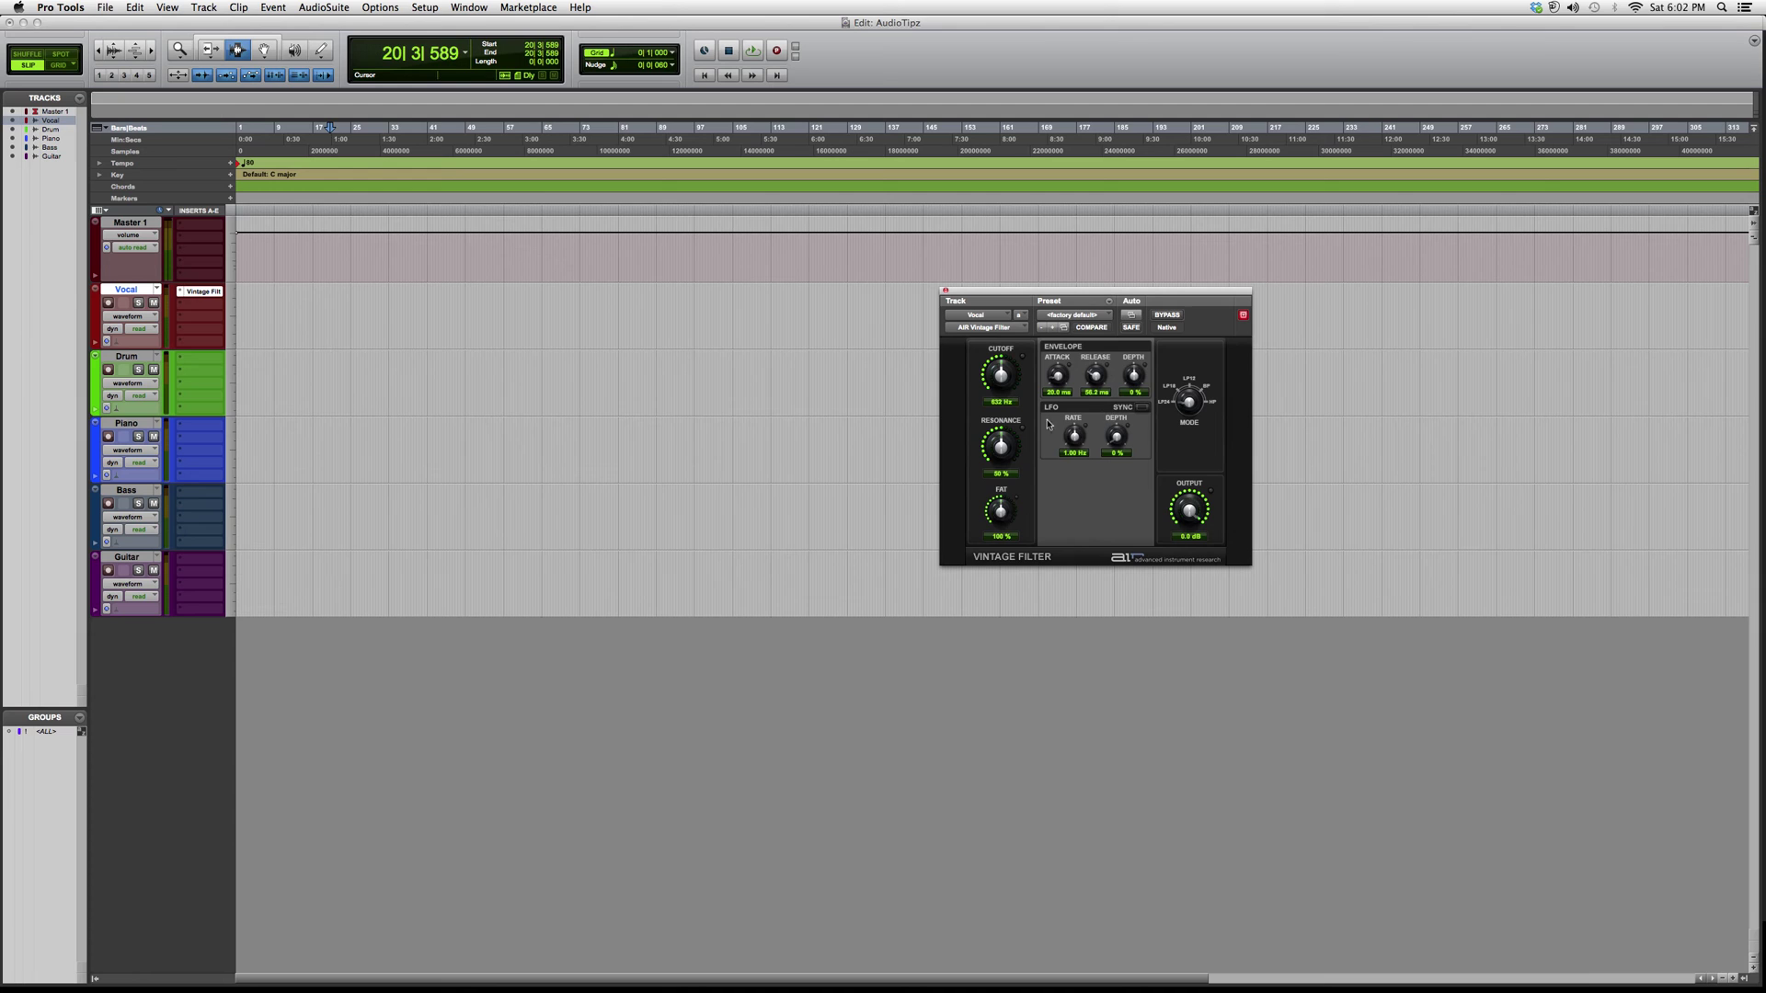
# Step: Enable SYNC in the Vintage Filter's LFO section to lock its rate to session tempo
pyautogui.click(1144, 409)
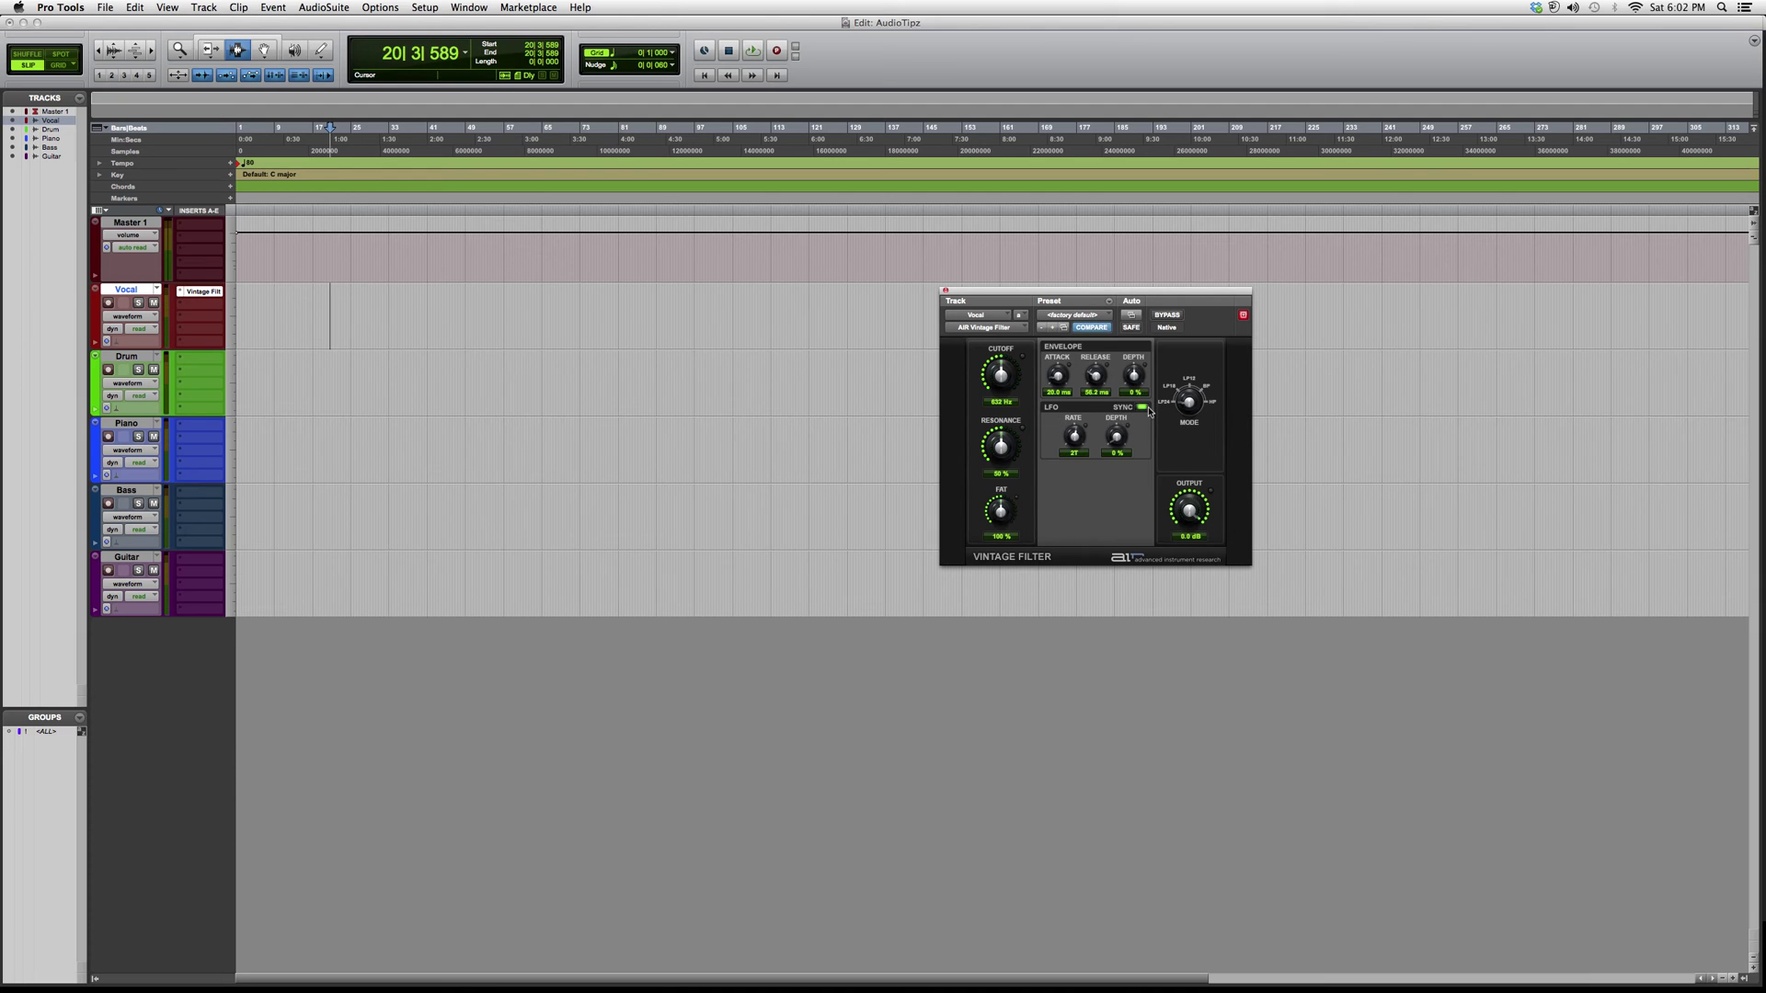